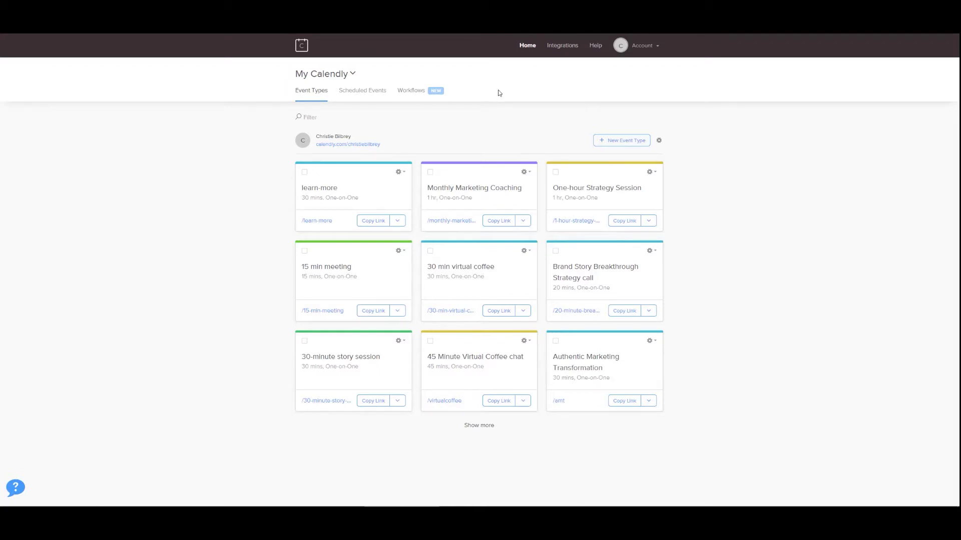
- Open Account Settings from the account menu to view the profile's Arizona Time zone
click(649, 50)
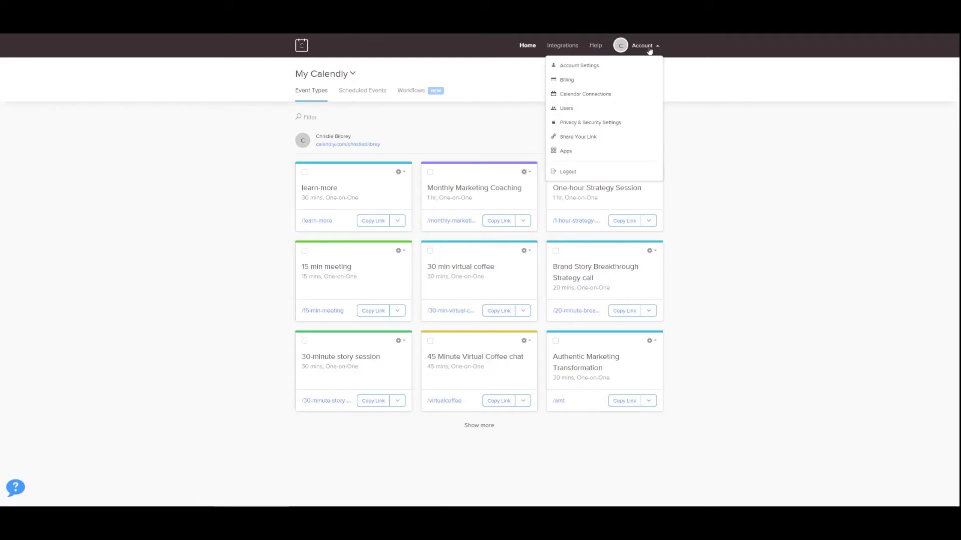
click(579, 66)
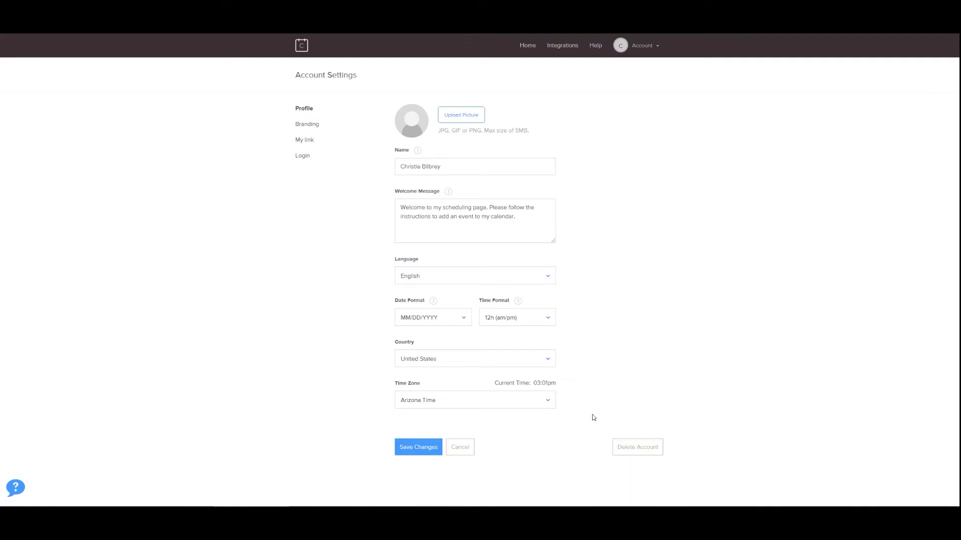
- Review the time zone list, keep Arizona Time, then open the Google Calendar Connections page
click(547, 405)
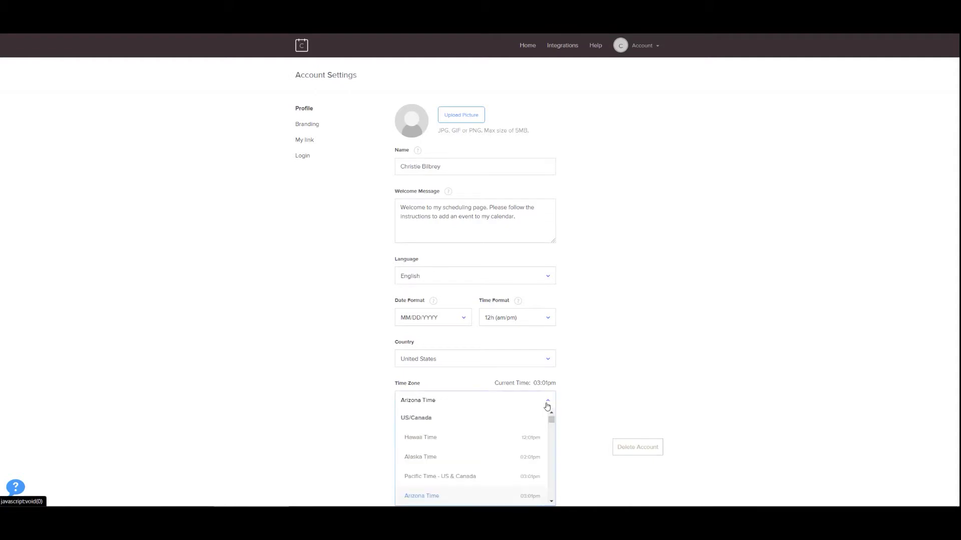
click(547, 407)
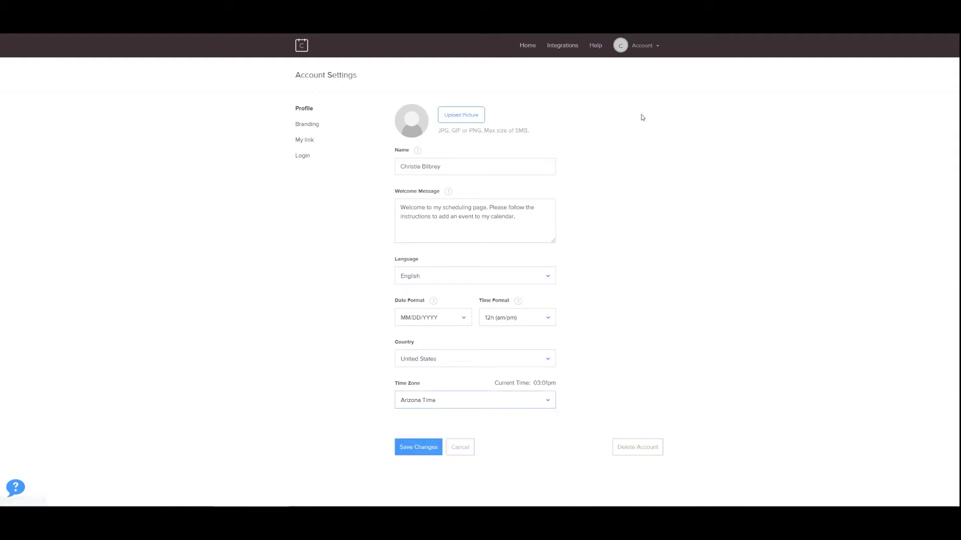
click(638, 44)
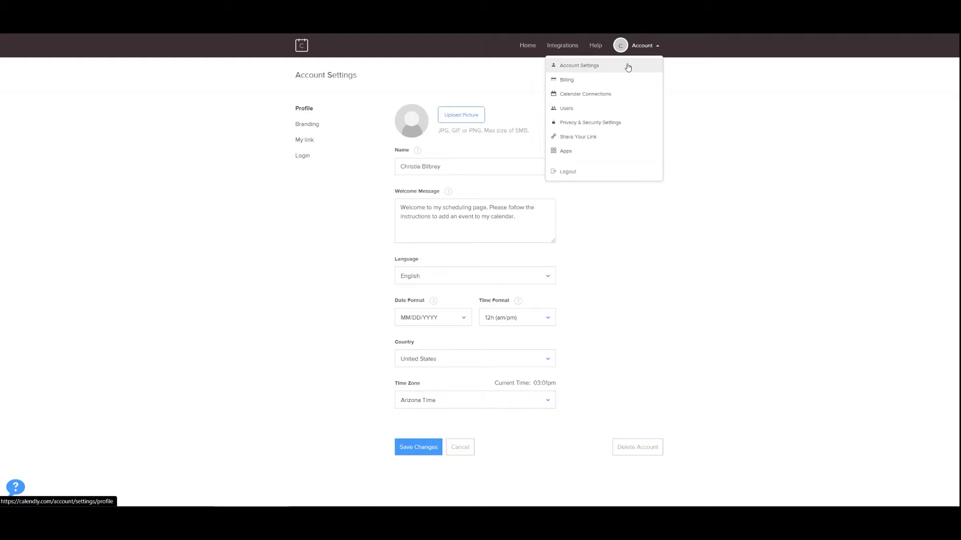
click(701, 245)
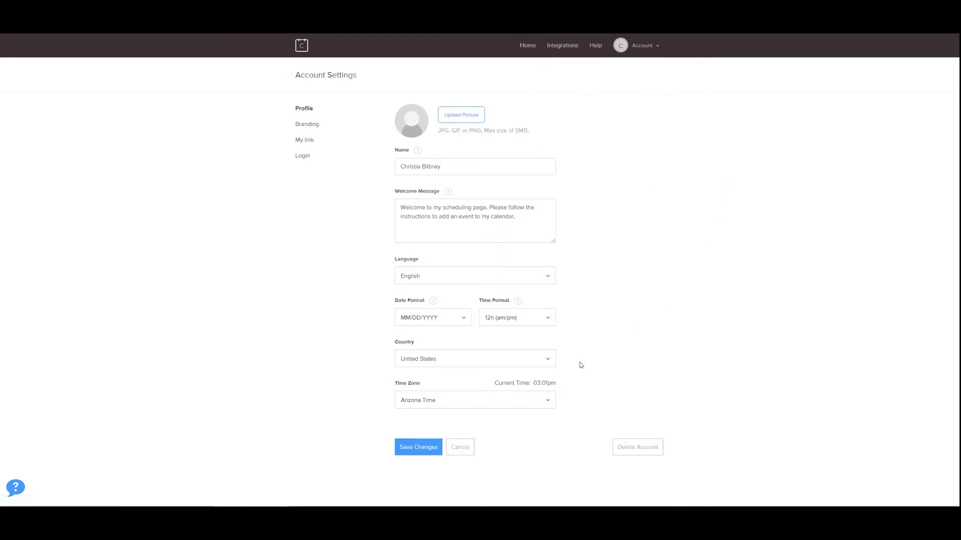
click(548, 399)
click(548, 399)
click(633, 54)
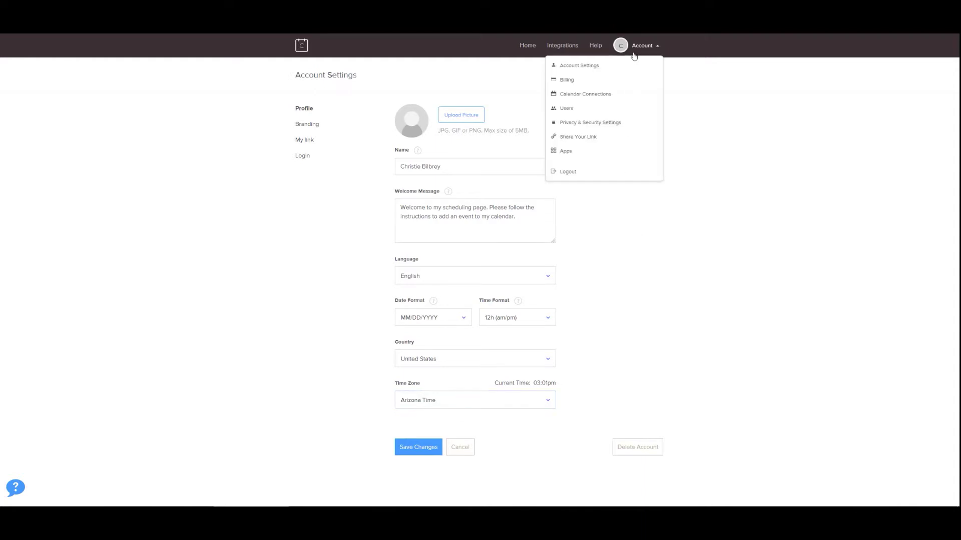
click(616, 100)
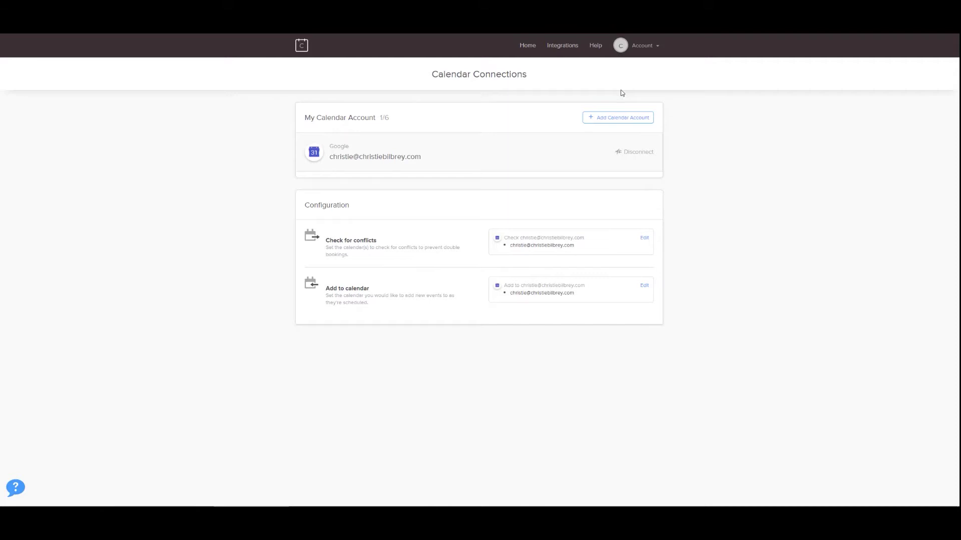
click(659, 47)
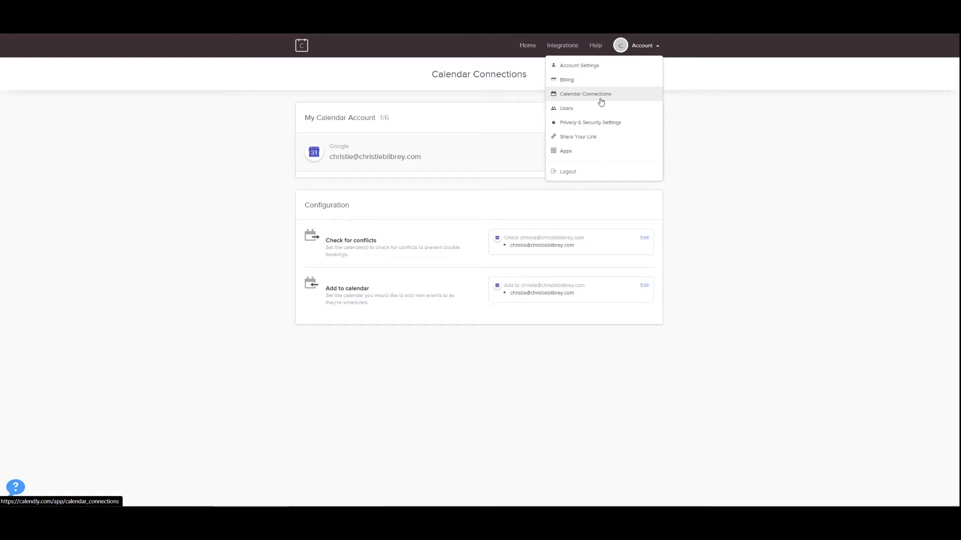
click(764, 170)
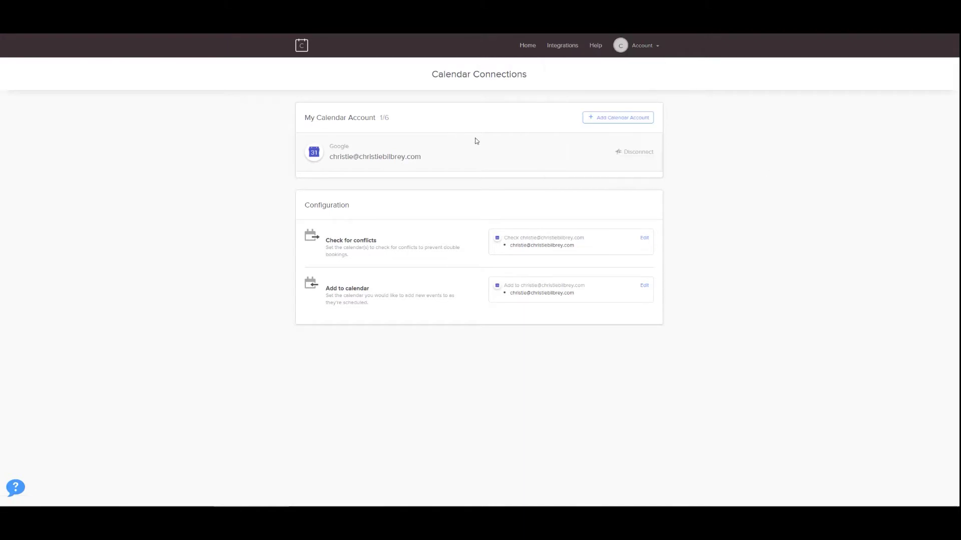
click(634, 120)
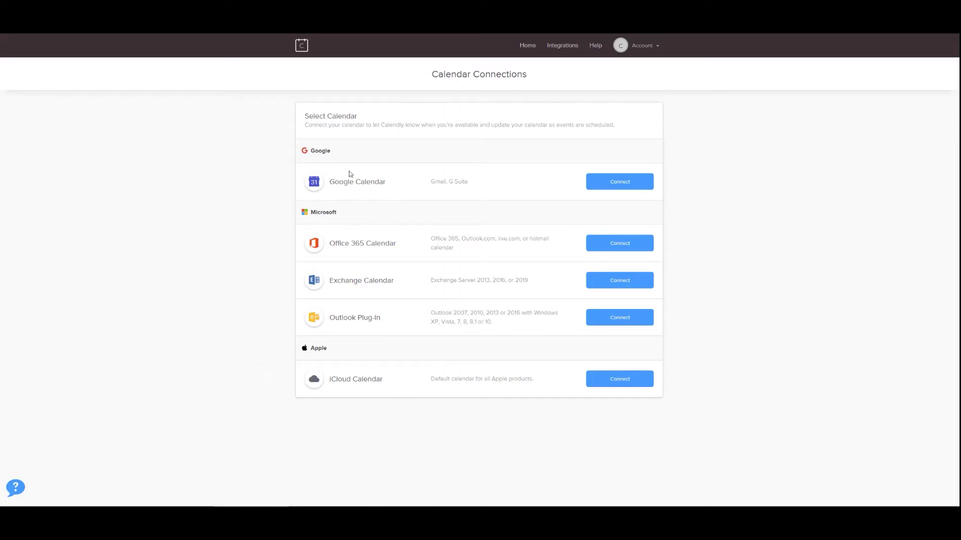
click(643, 47)
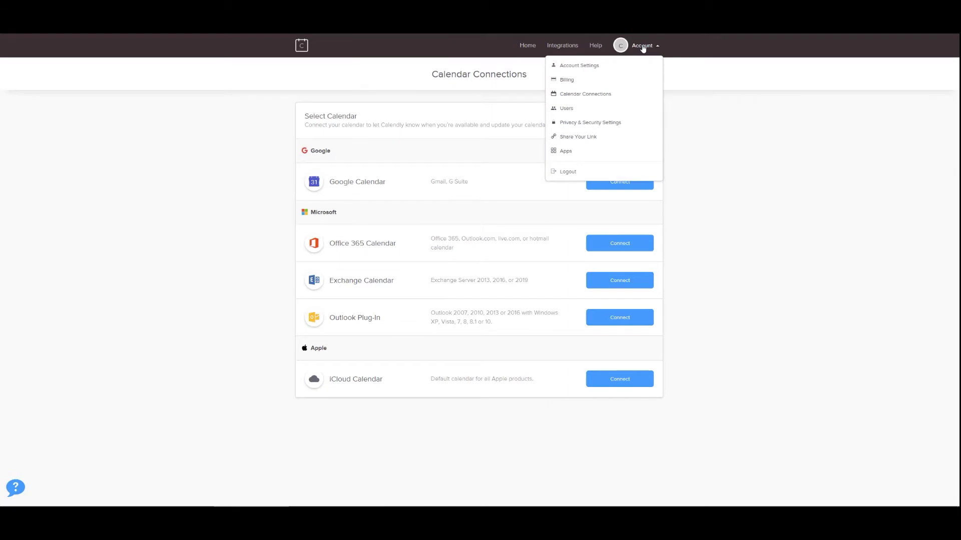
click(622, 99)
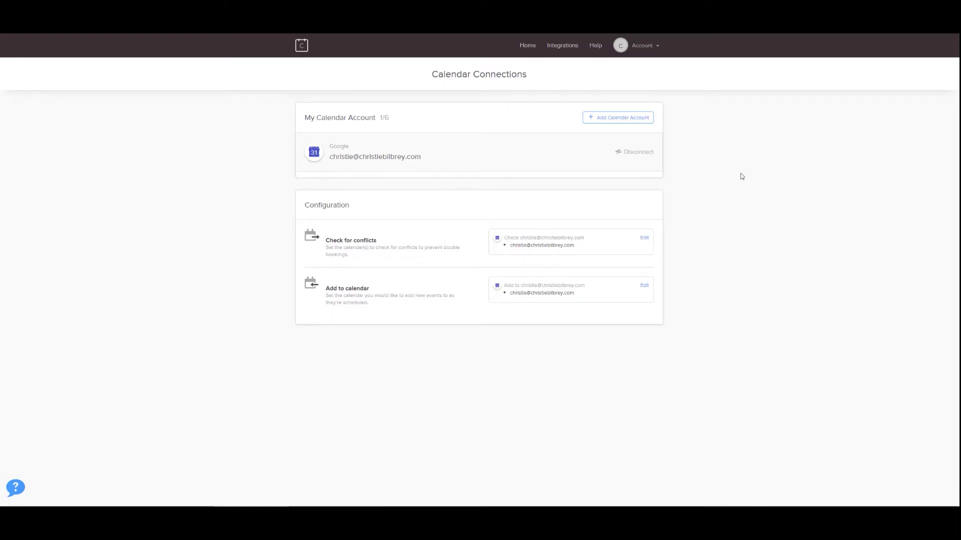
- Dismiss the account menu and return to the Event Types page listing nine event types
click(650, 51)
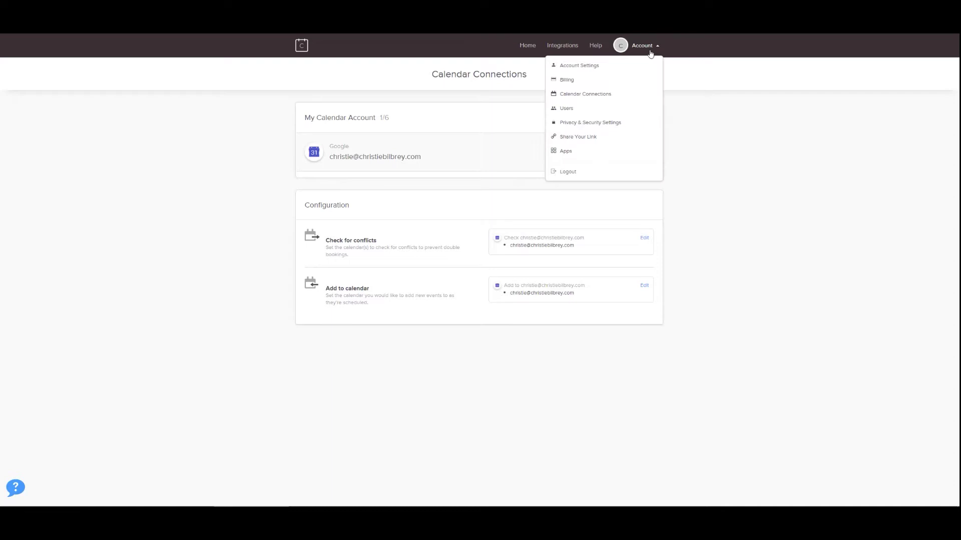
click(737, 115)
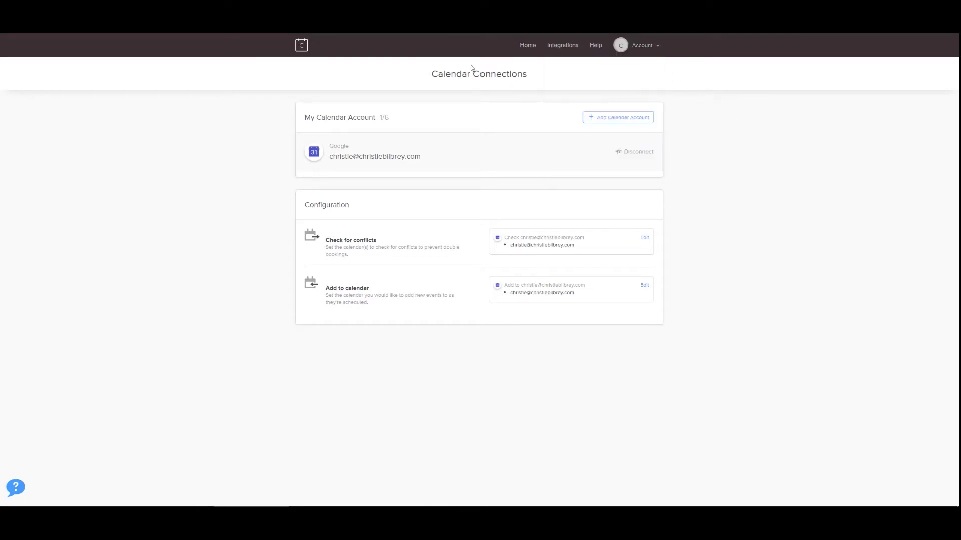
click(302, 47)
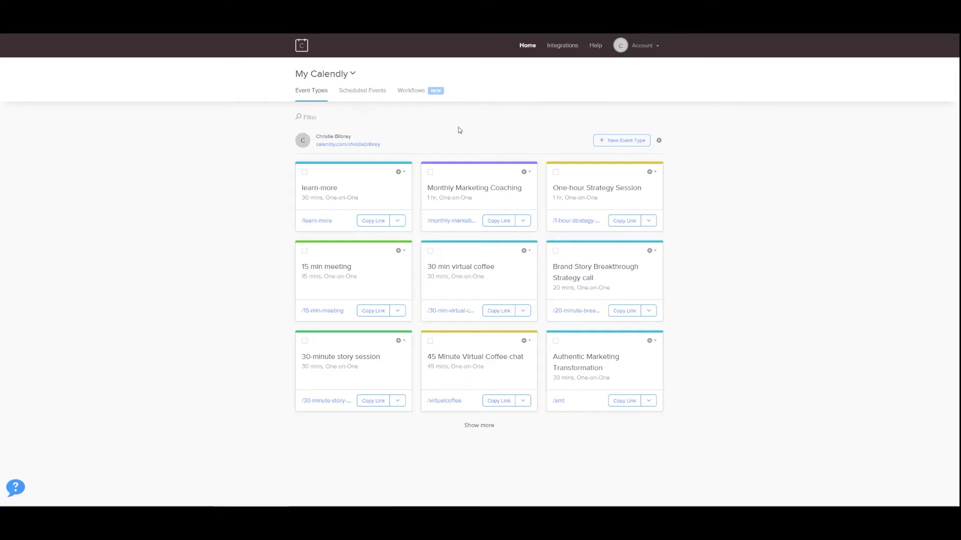
- Create a One-on-One event type named 'test' with Zoom as its location
click(633, 145)
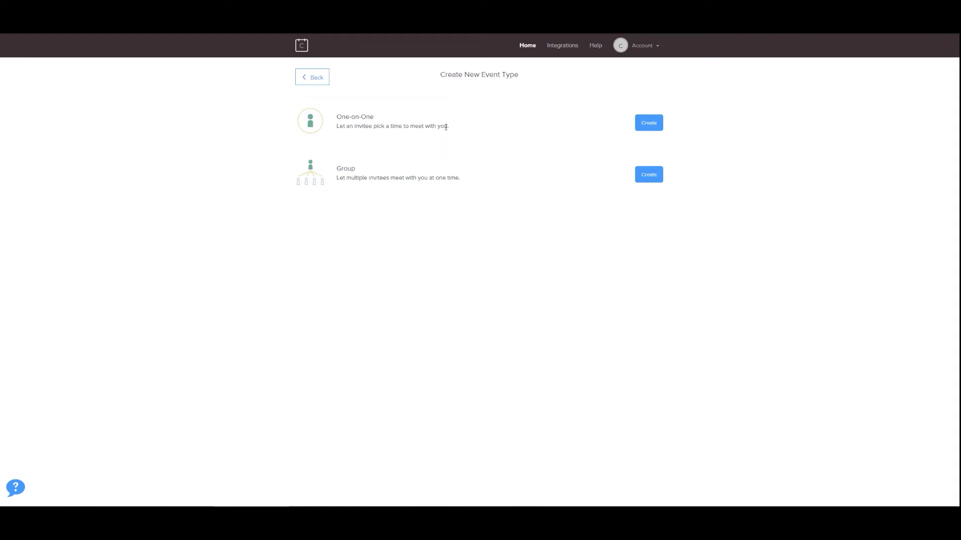
click(643, 127)
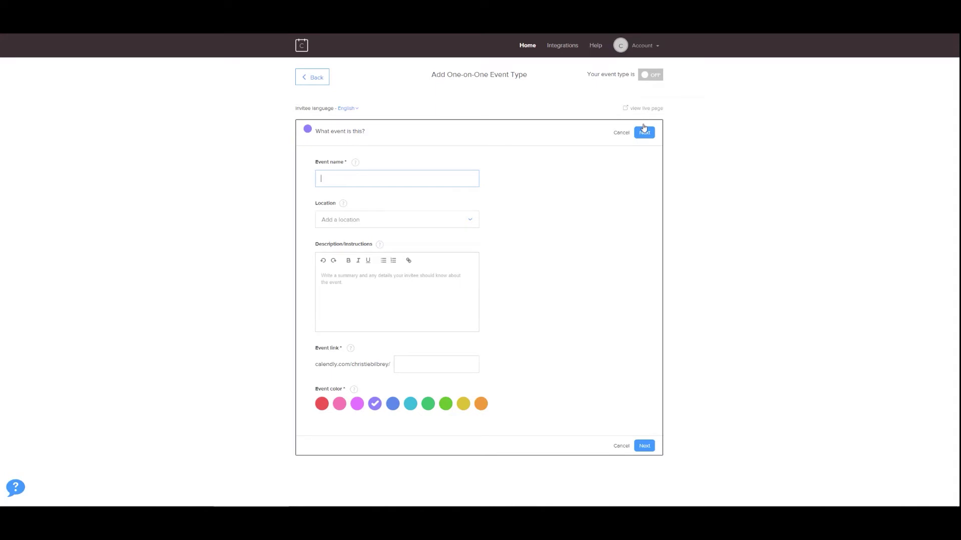
text(test)
click(382, 227)
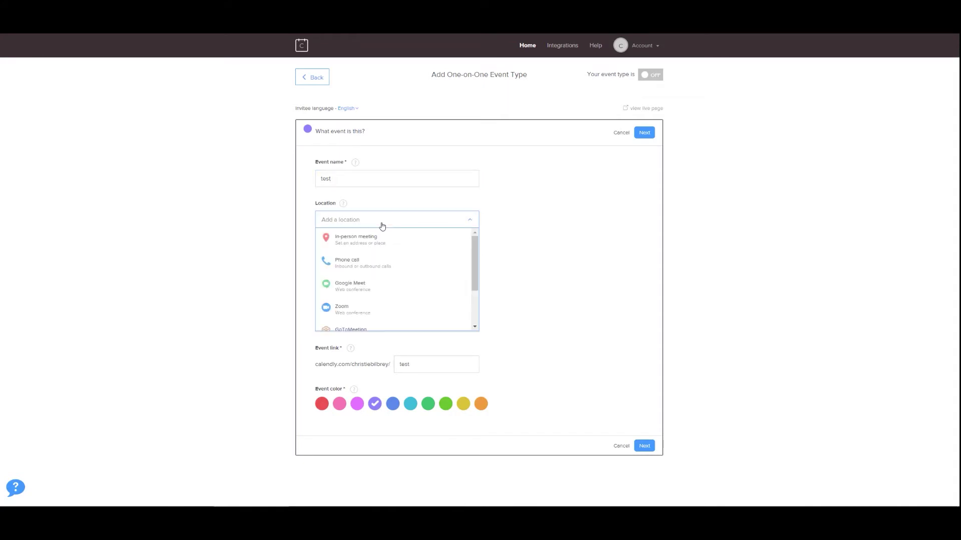
click(364, 307)
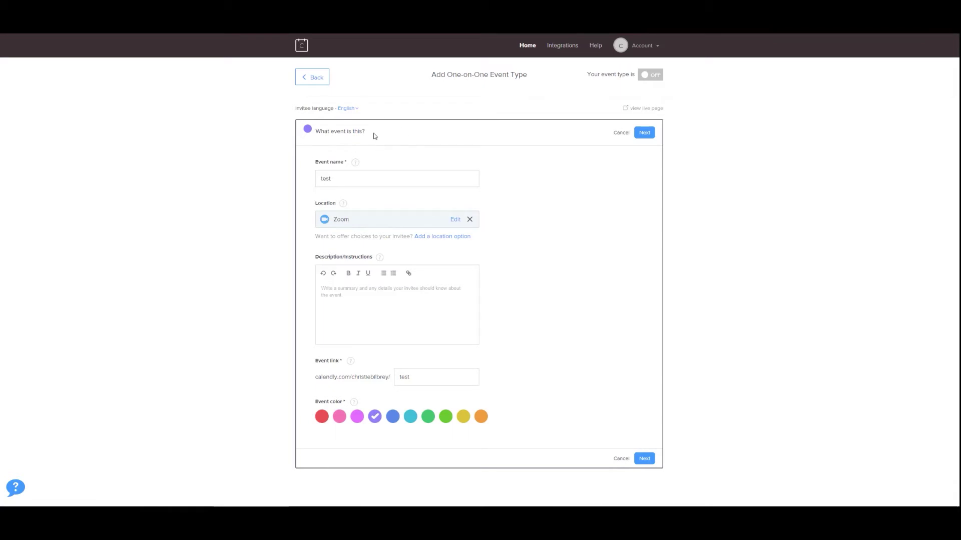
click(469, 221)
click(410, 219)
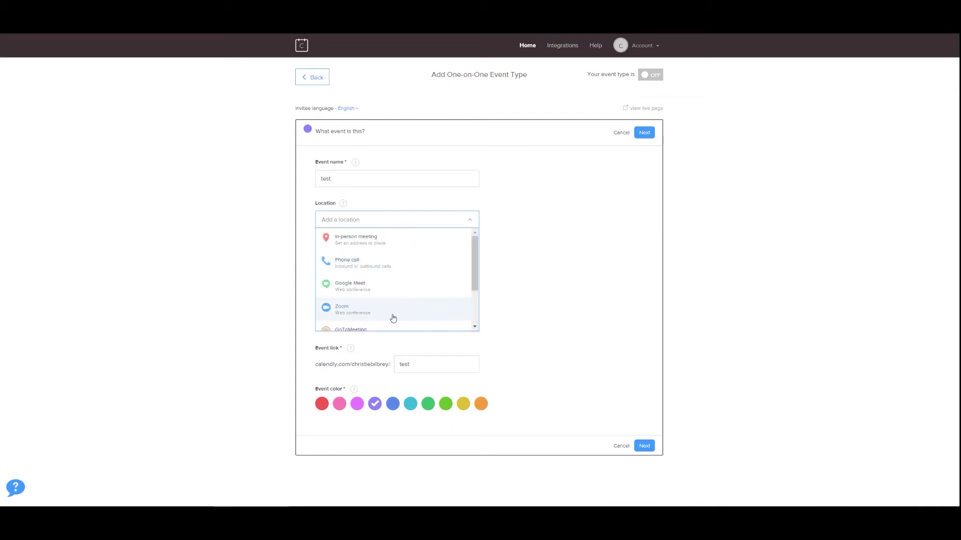
scroll(393, 318, down, 2)
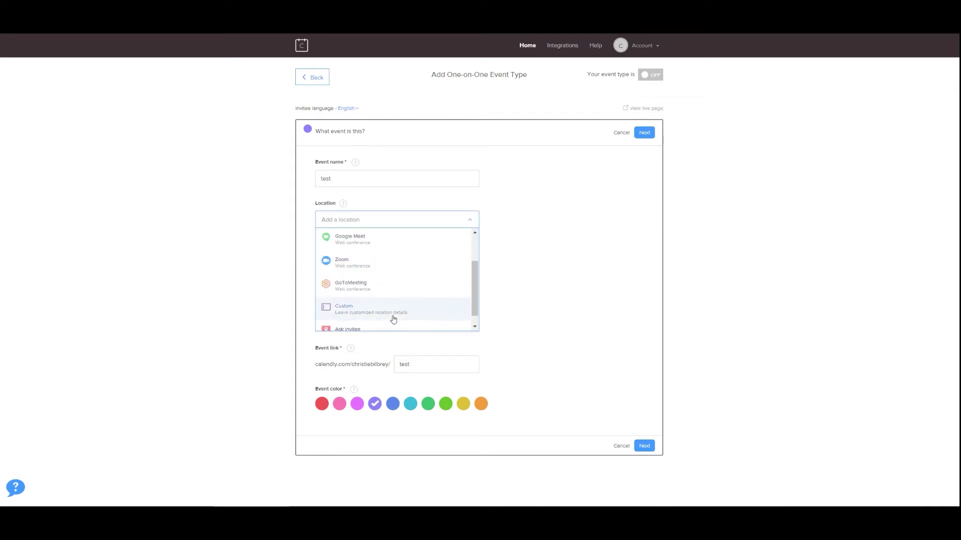
scroll(394, 319, up, 1)
scroll(394, 320, up, 1)
click(392, 297)
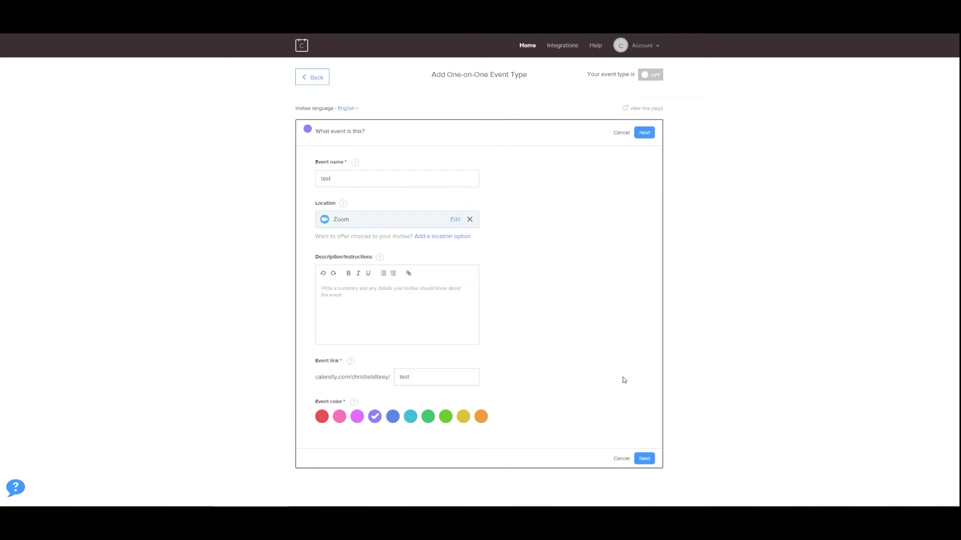
- Continue to booking settings, enter 120 as a custom duration, then choose 60 minutes
click(645, 463)
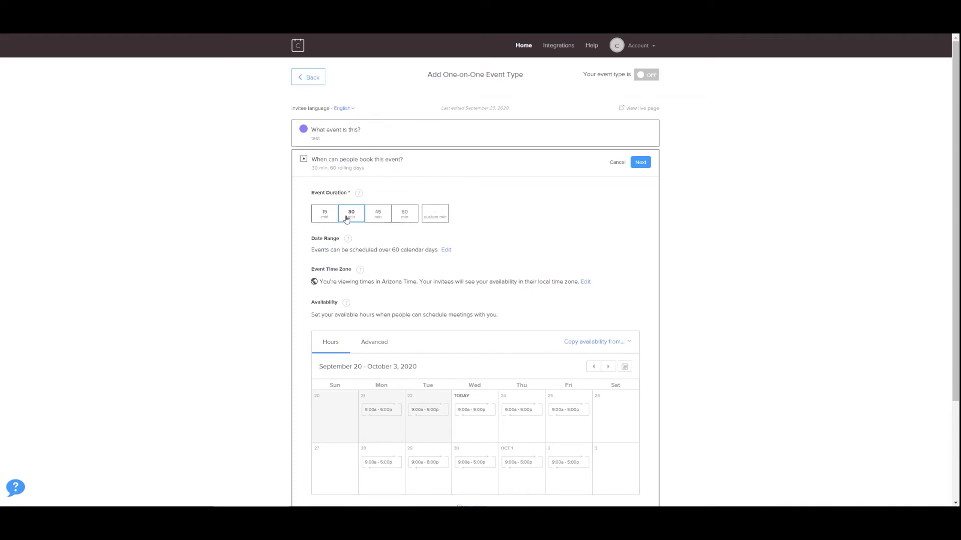
click(432, 214)
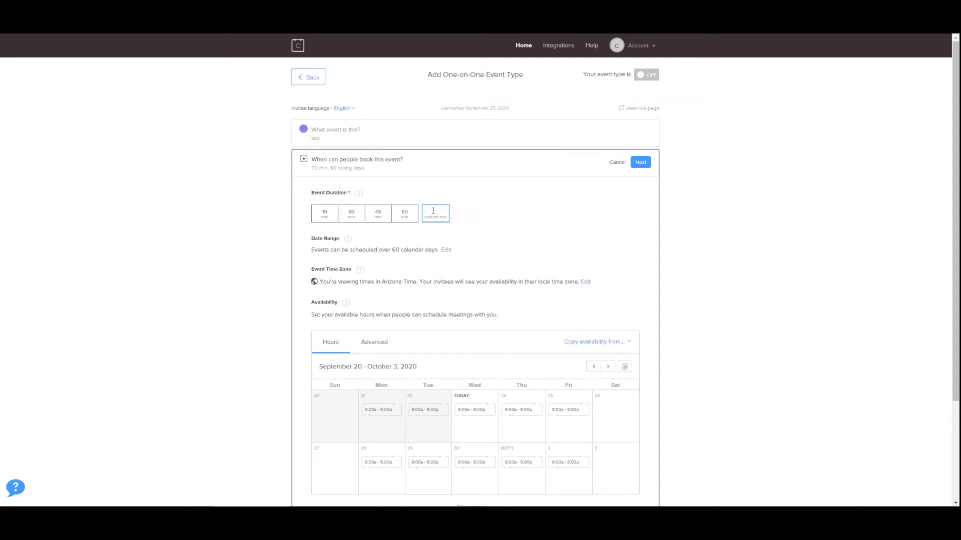
text(120)
click(406, 215)
- Change the date range from 60 to 30 rolling calendar days and apply it
click(445, 253)
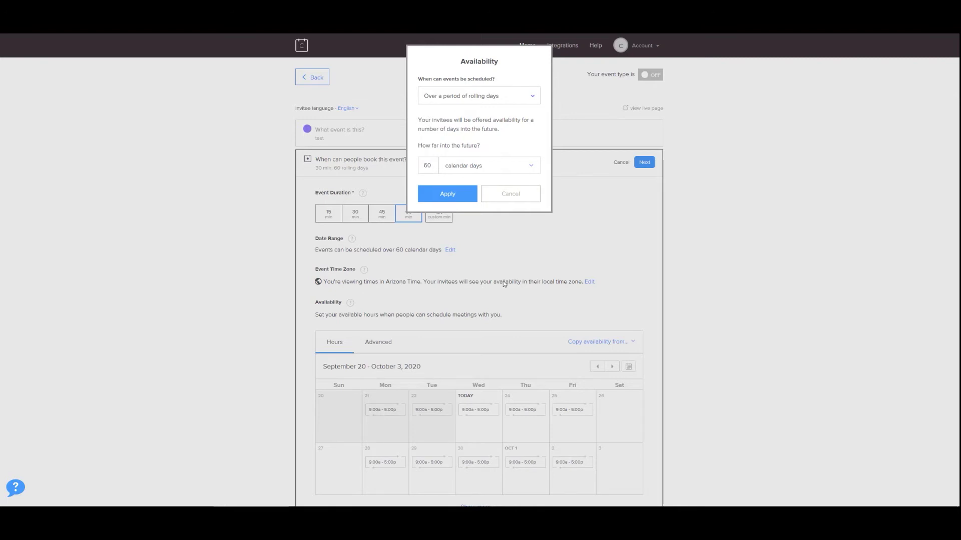
click(454, 171)
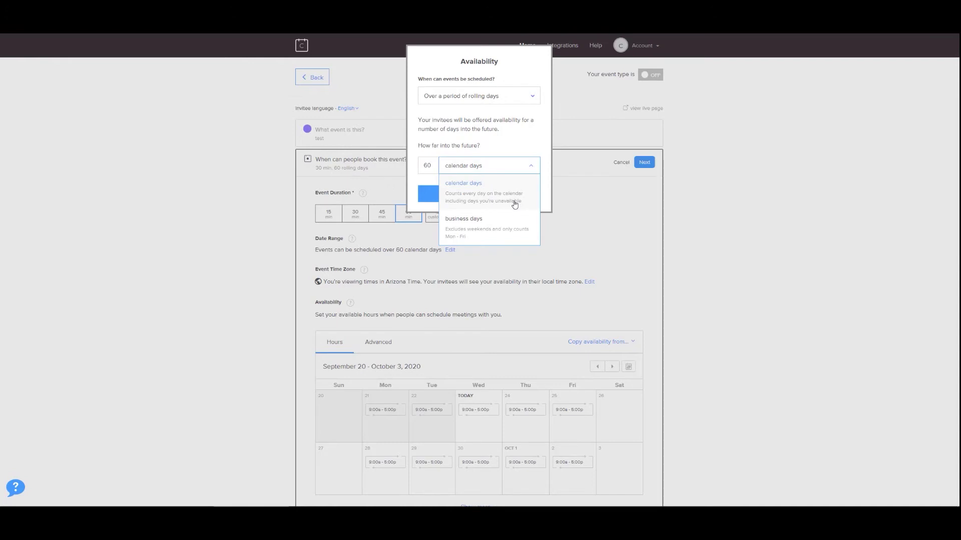
click(501, 225)
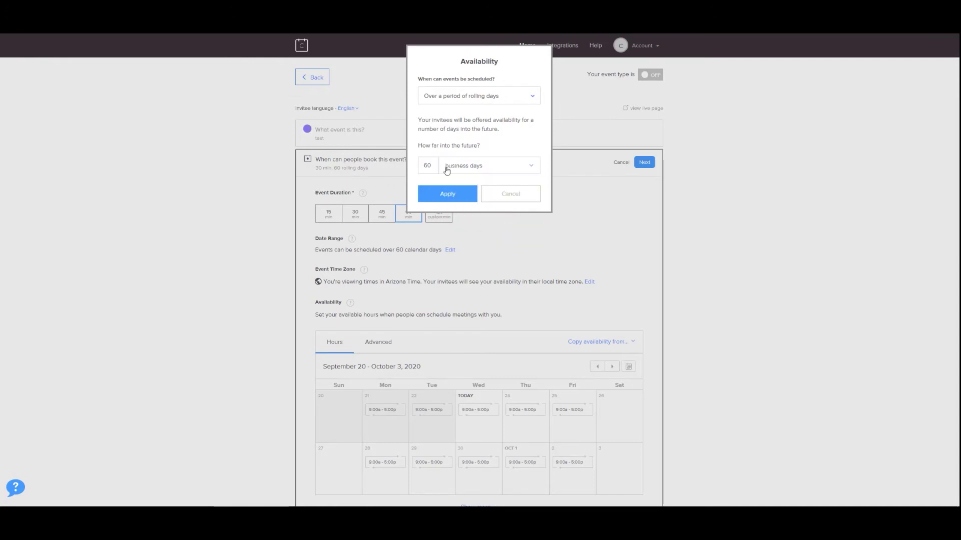
double_click(433, 164)
text(30)
click(498, 129)
click(527, 103)
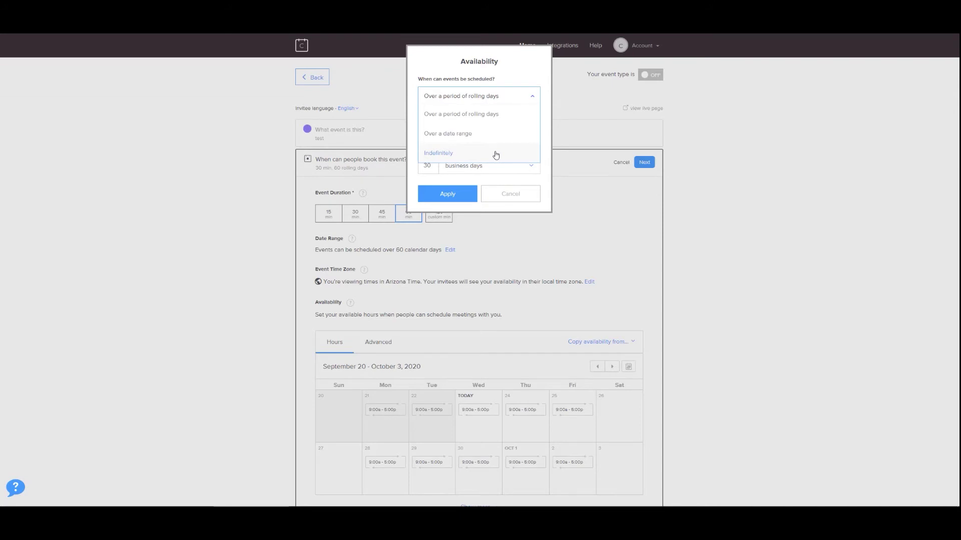
click(497, 117)
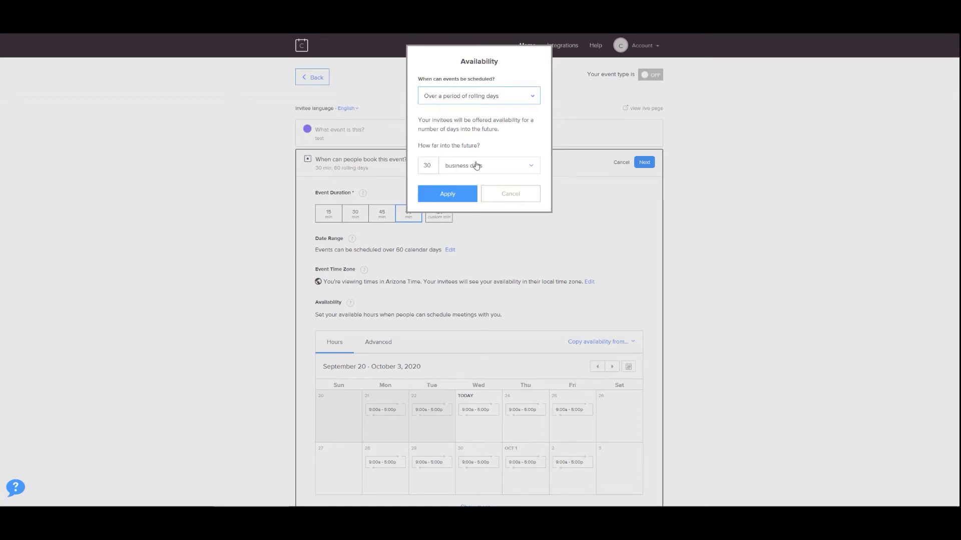
click(477, 166)
click(480, 186)
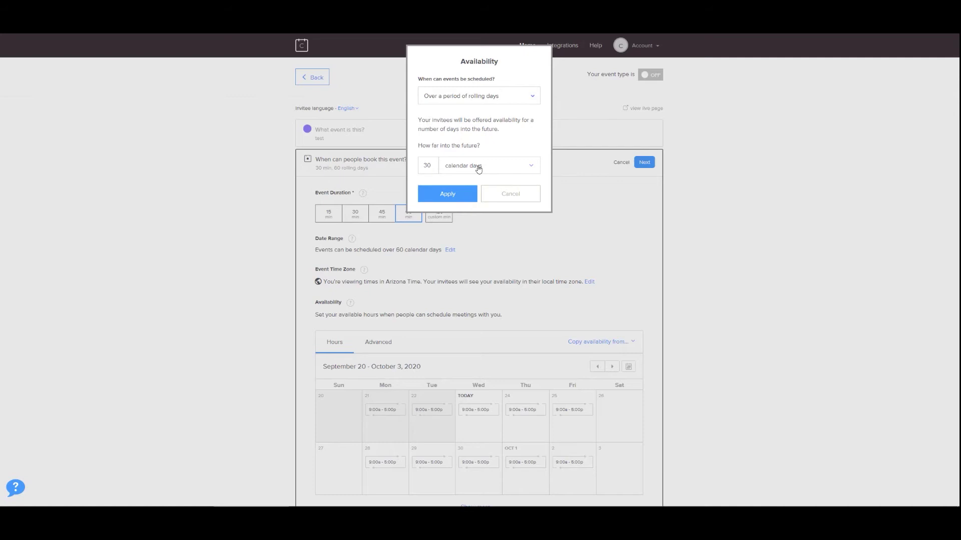
click(445, 197)
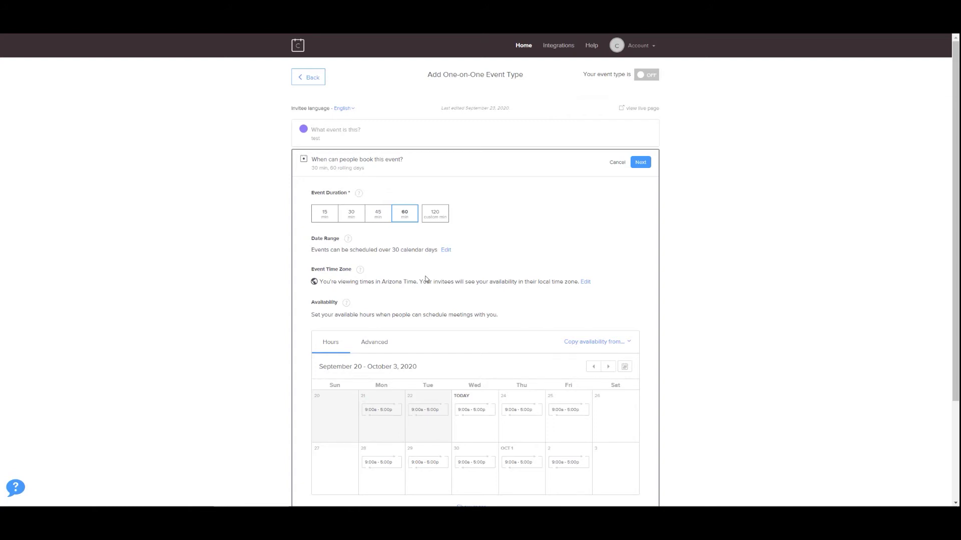
scroll(399, 401, down, 1)
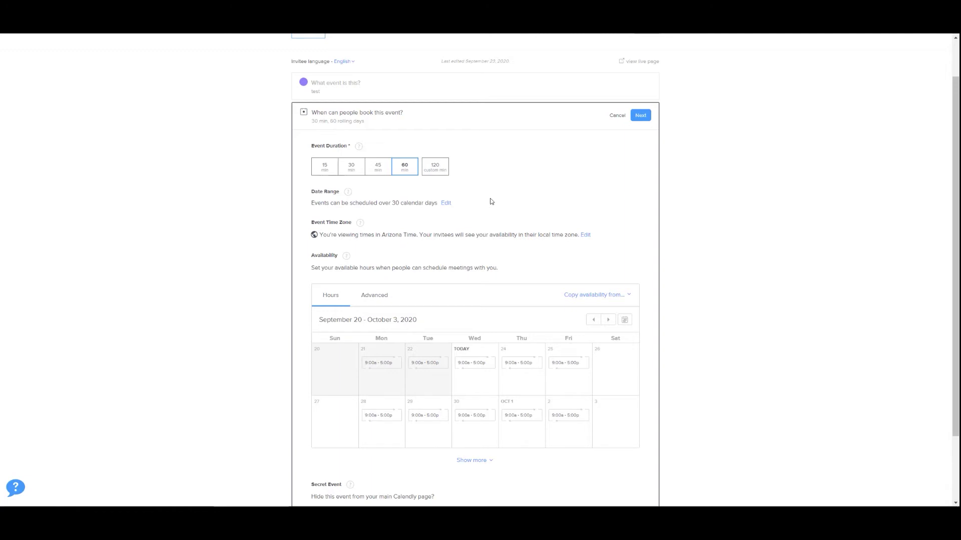
scroll(646, 411, down, 2)
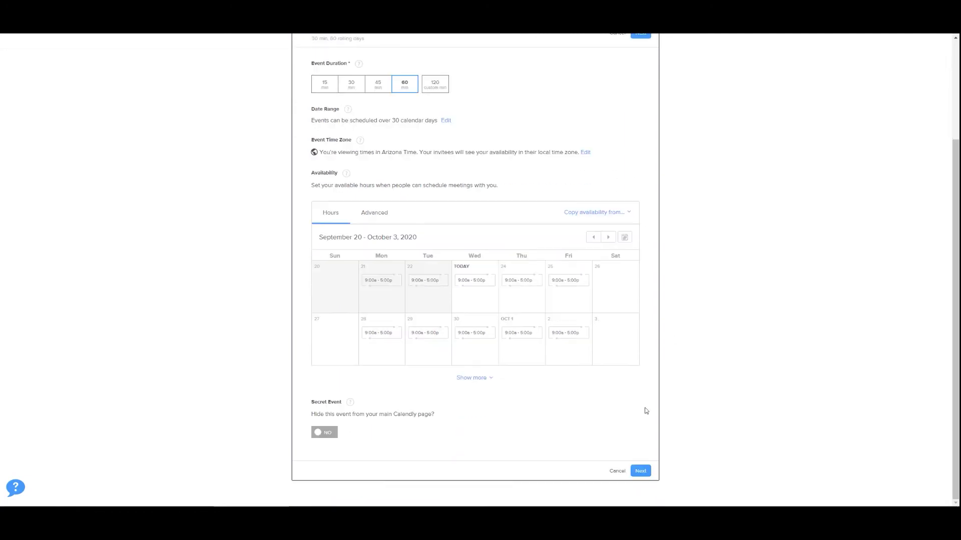
- Set Monday Sep 21 hours to 2:00 pm–7:00 pm and apply them to all Mondays
click(382, 270)
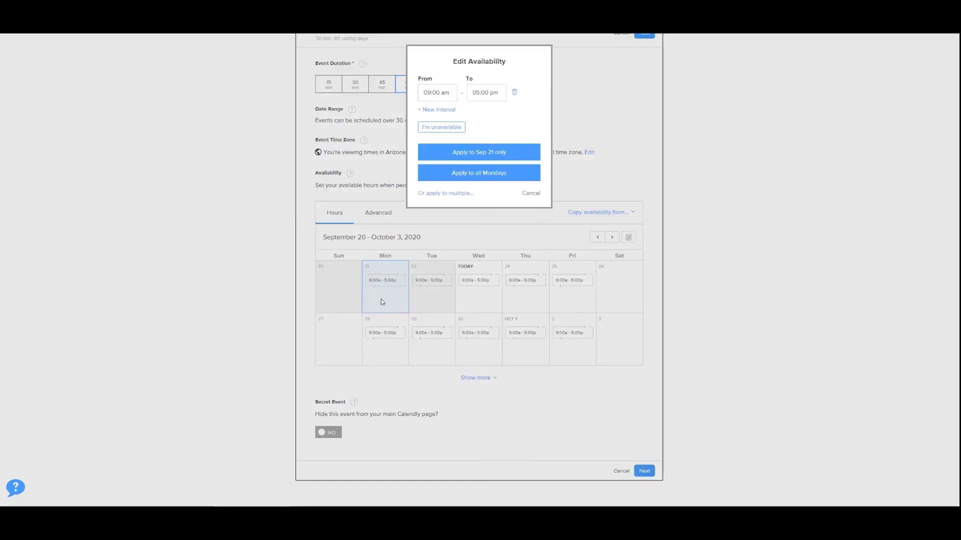
click(422, 92)
triple_click(442, 92)
key(Tab)
text(7pm)
click(481, 178)
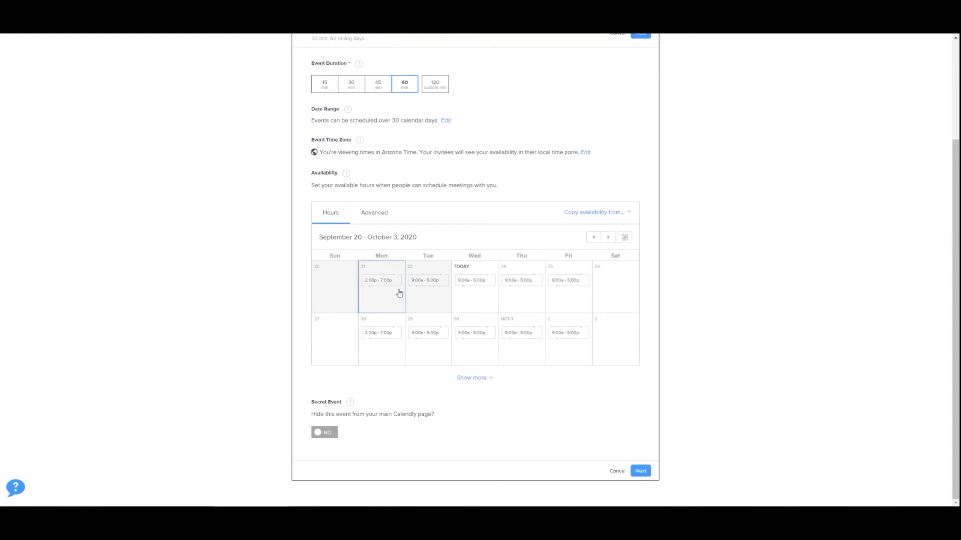
- Mark Tuesday Sep 22 as unavailable and apply it to all Tuesdays
click(427, 290)
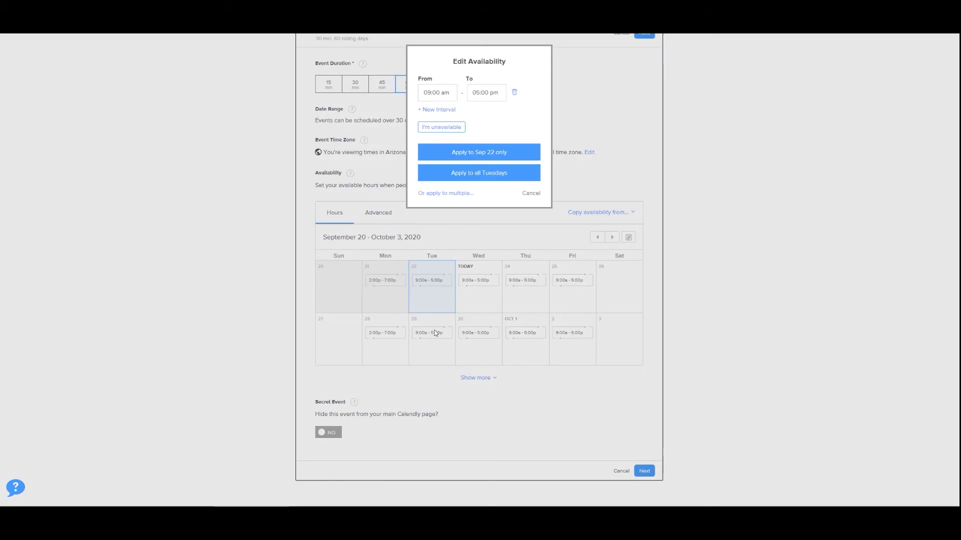
click(440, 129)
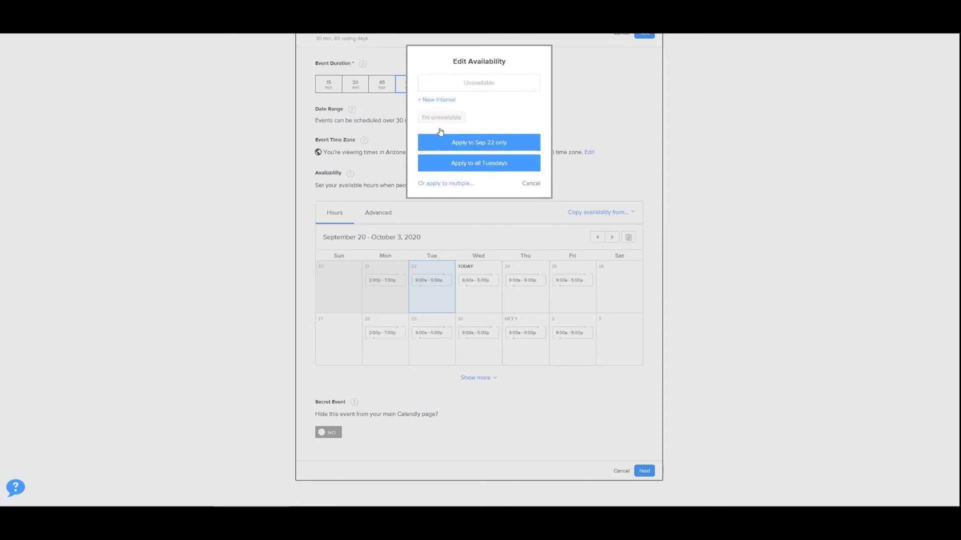
click(463, 165)
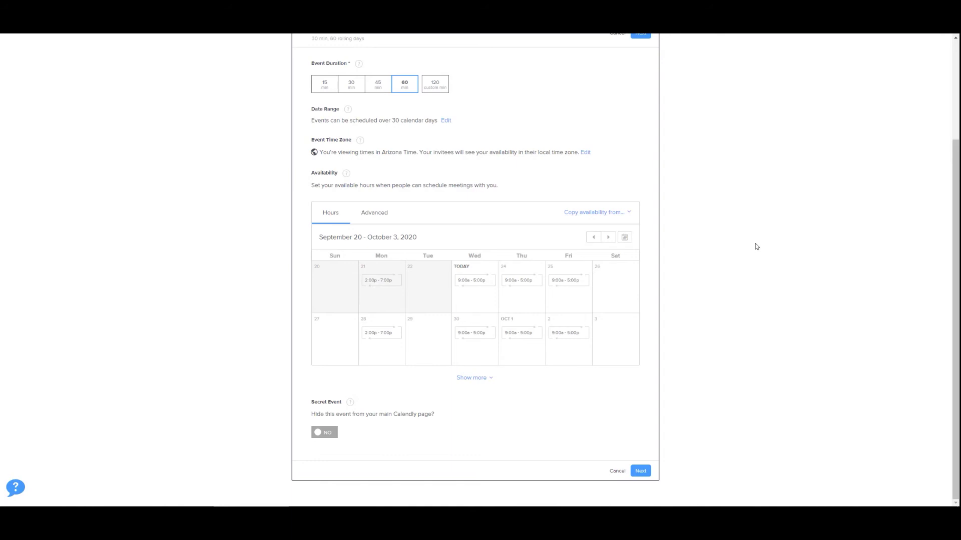
scroll(364, 215, up, 2)
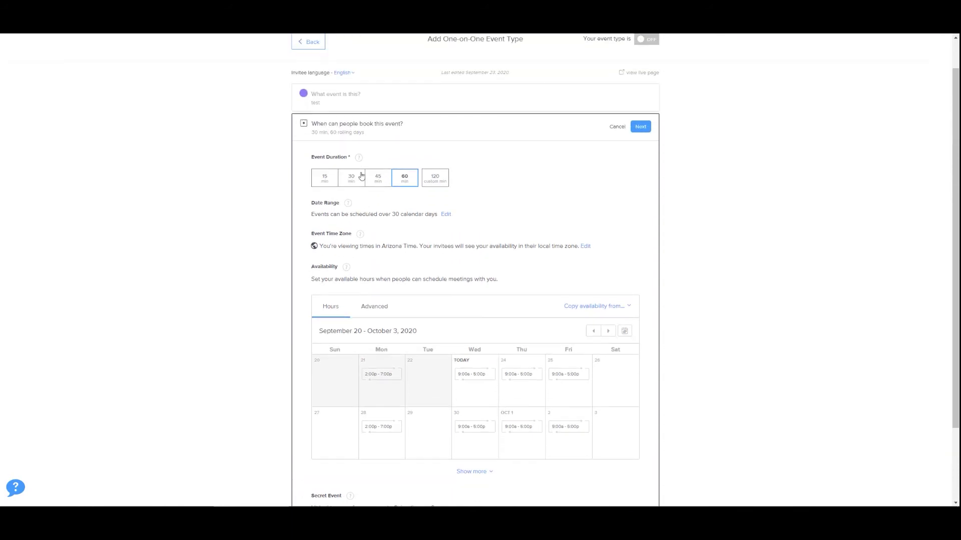
scroll(323, 265, down, 2)
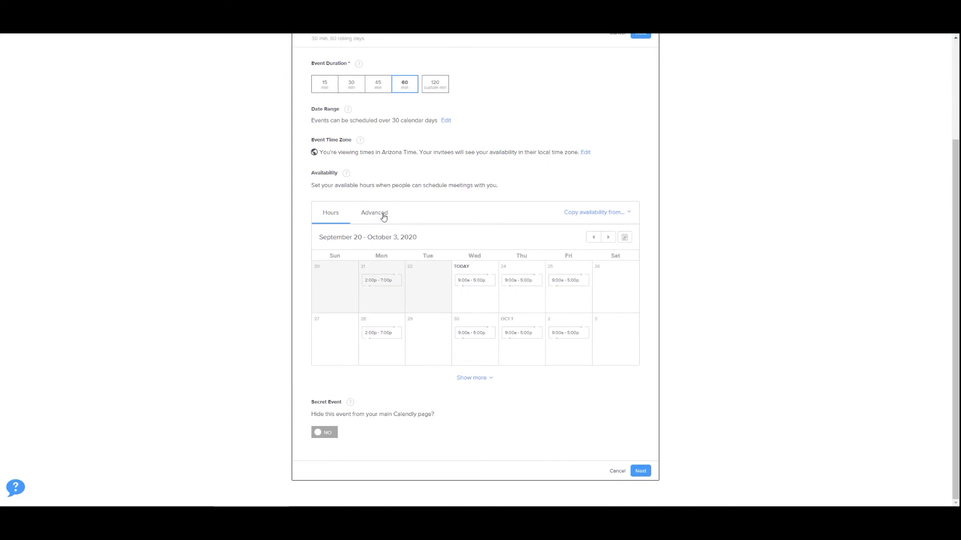
- Show the Advanced settings: 30 min increments, no daily max, 4 hours notice, 0 min buffers
click(382, 216)
scroll(388, 220, down, 2)
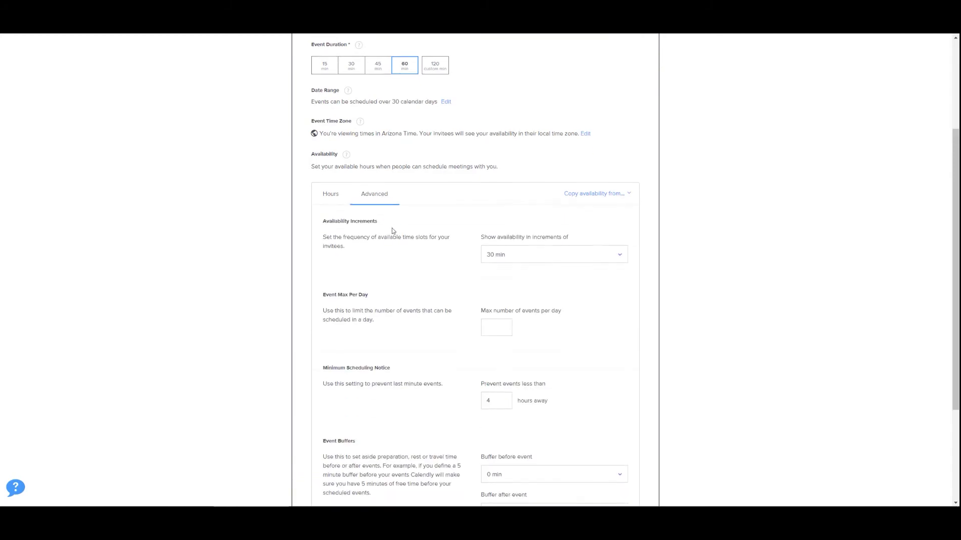
scroll(401, 241, down, 1)
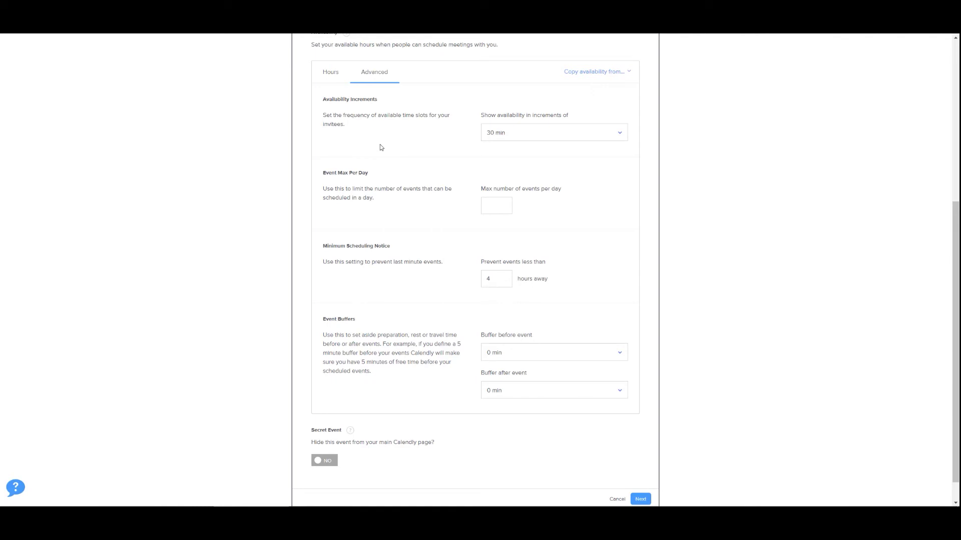
click(570, 134)
click(493, 199)
text(3)
key(BackSpace)
click(457, 210)
scroll(455, 212, down, 1)
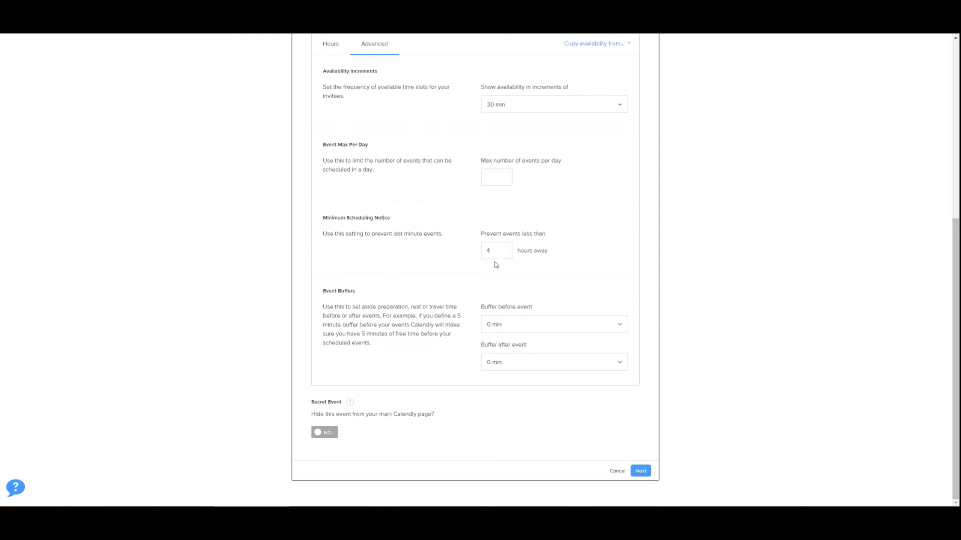
- Change the minimum scheduling notice from 4 hours to 24 hours
drag(493, 250, 478, 252)
text(24)
click(456, 245)
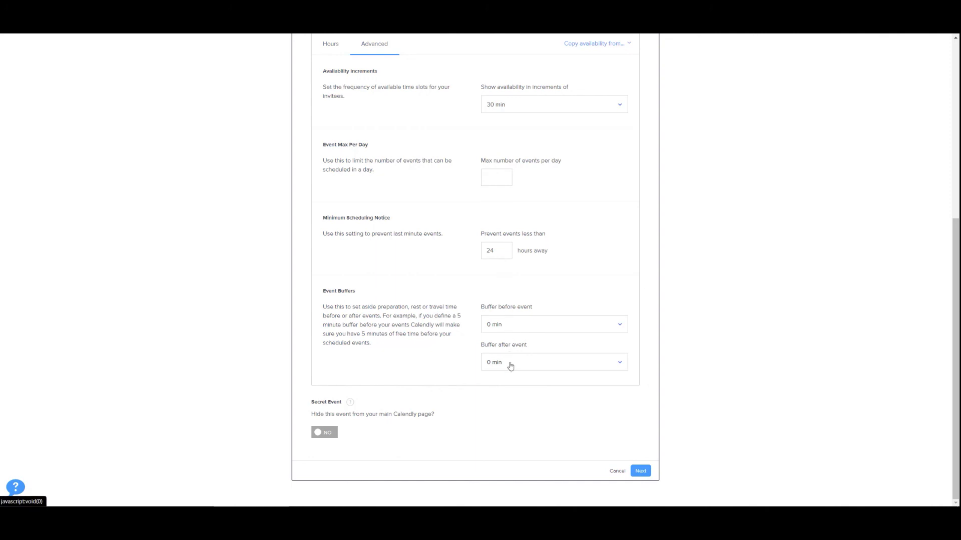
click(510, 366)
scroll(522, 417, down, 3)
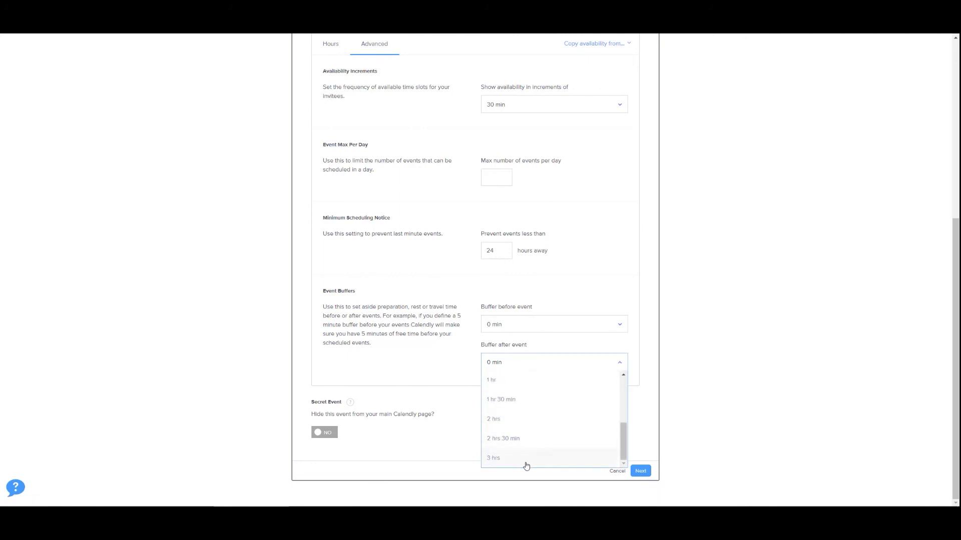
scroll(526, 466, up, 3)
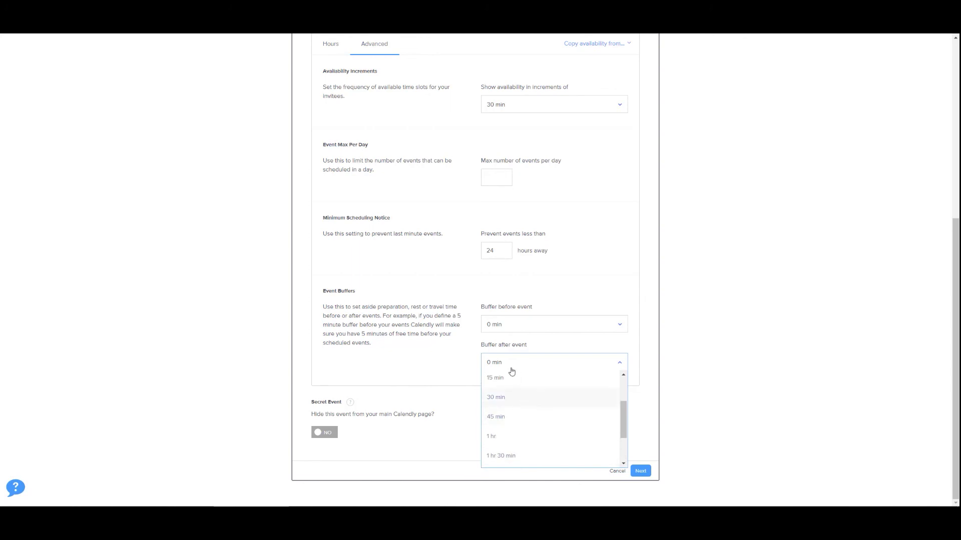
click(458, 359)
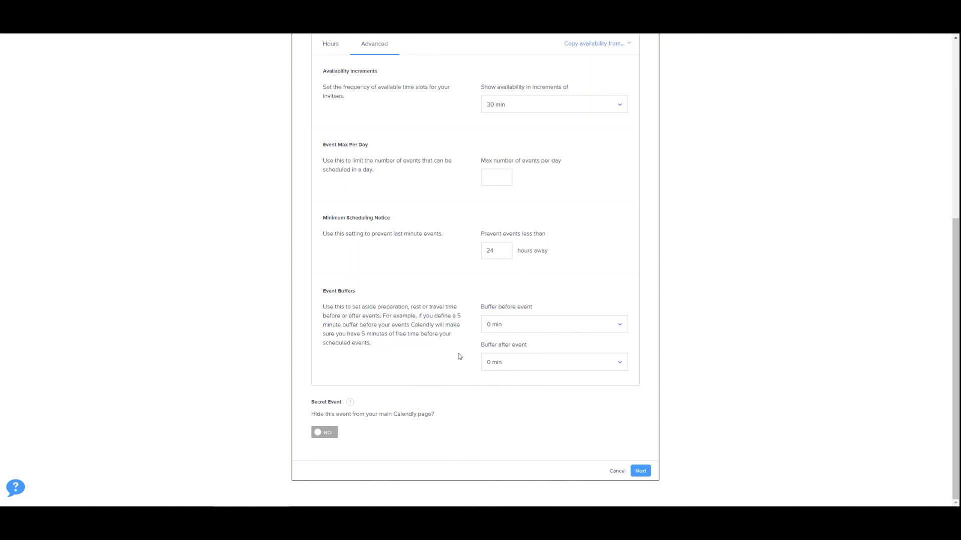
scroll(459, 358, up, 1)
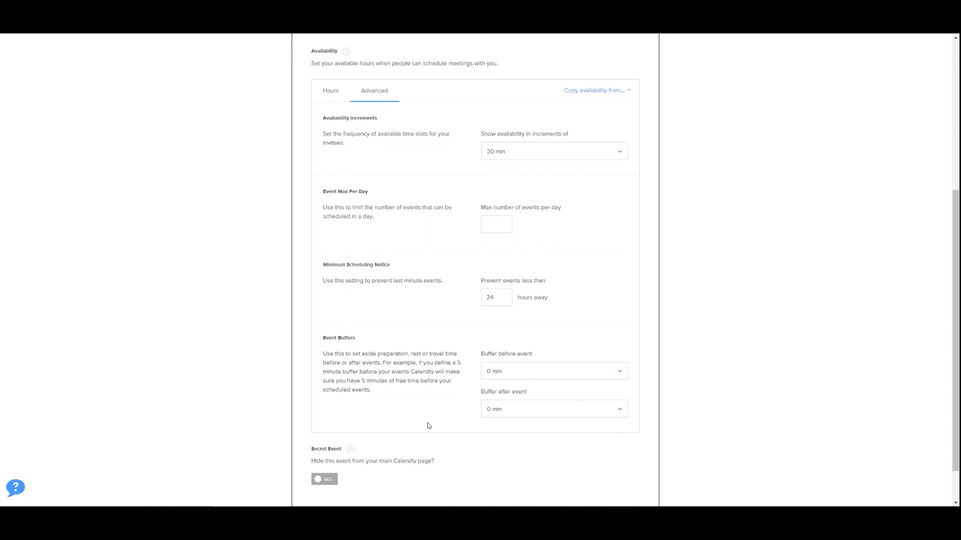
scroll(428, 425, down, 2)
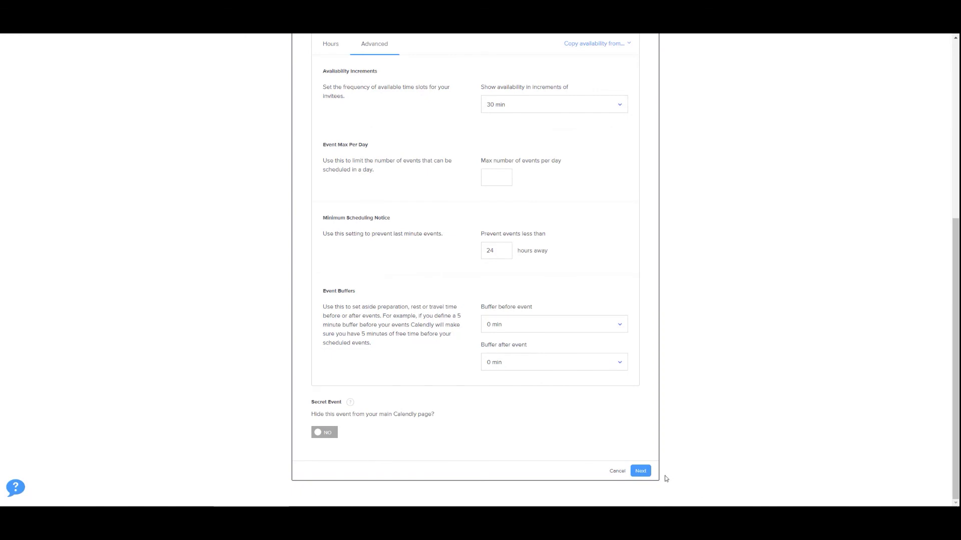
- Save the test event's availability with 24-hour minimum notice and 0 min buffers, continuing to the summary
click(639, 472)
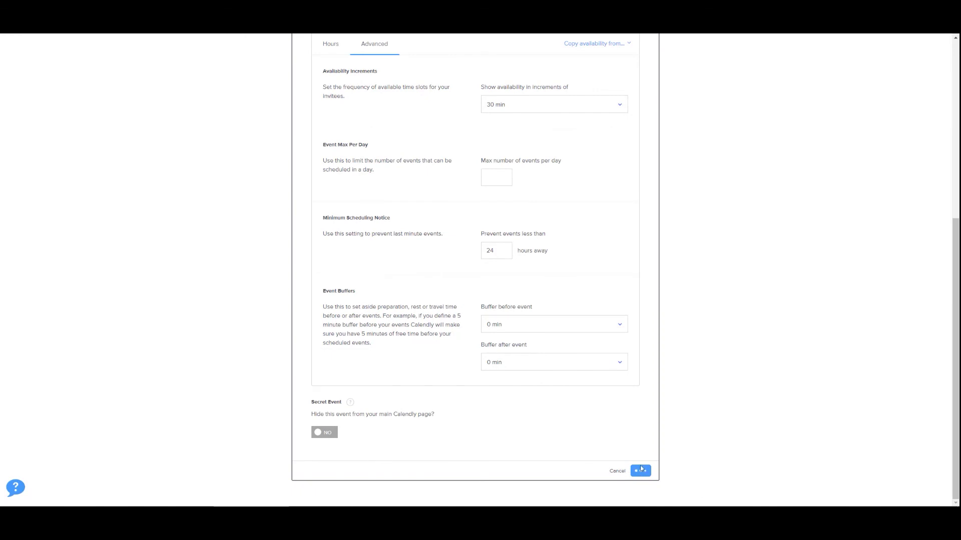